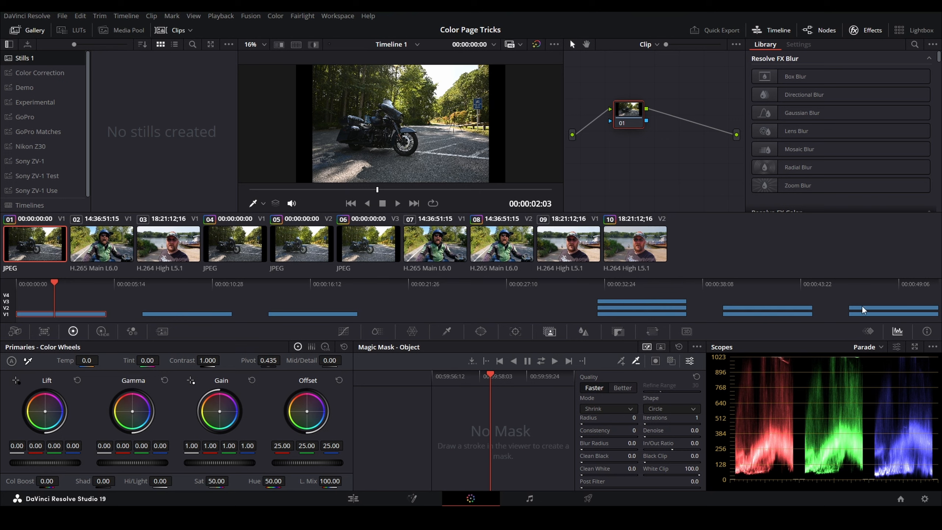
Examine the three stacked DSC_1692.JPG layers near 00:00:32 on the Edit page, including the bottom clip's composite settings.
click(628, 307)
click(630, 314)
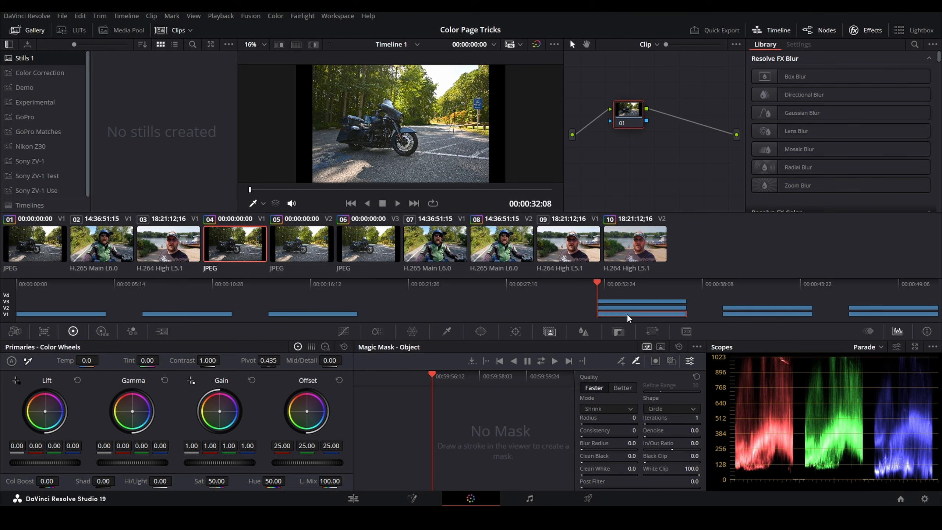
click(353, 498)
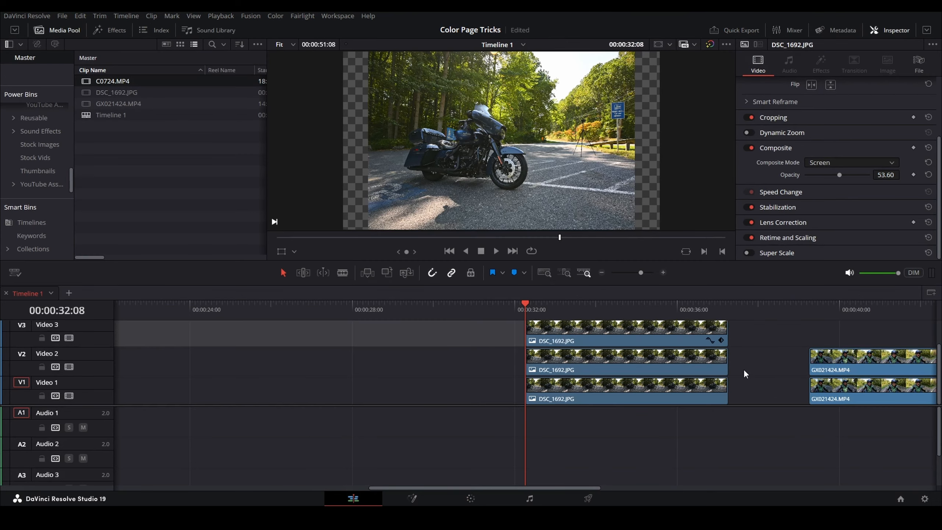
click(599, 364)
scroll(599, 366, right, 1)
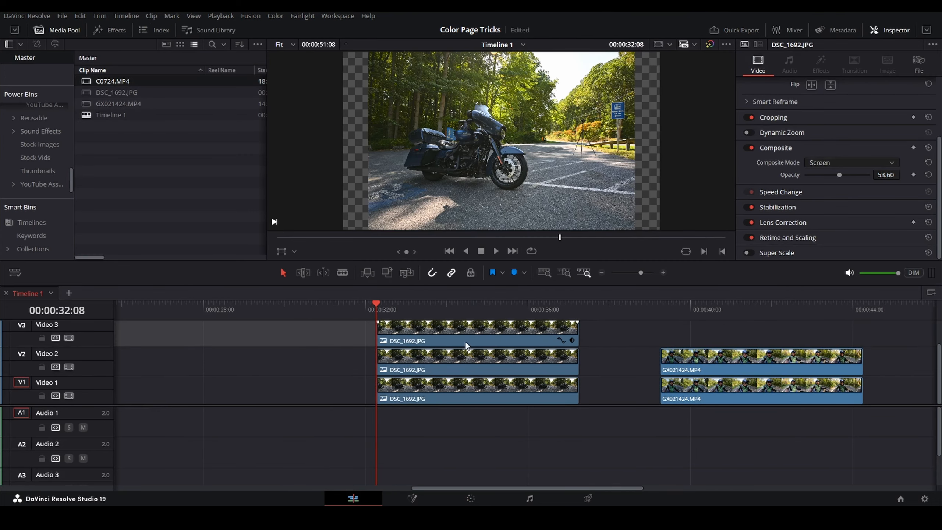
click(477, 390)
click(471, 303)
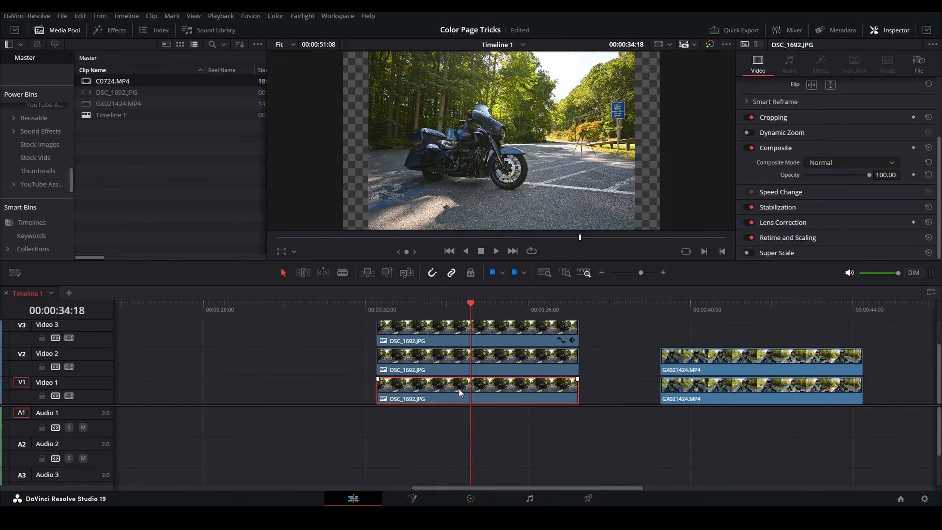
Return to the Color page, open the first motorcycle clip for grading and hide the mini timeline.
click(470, 498)
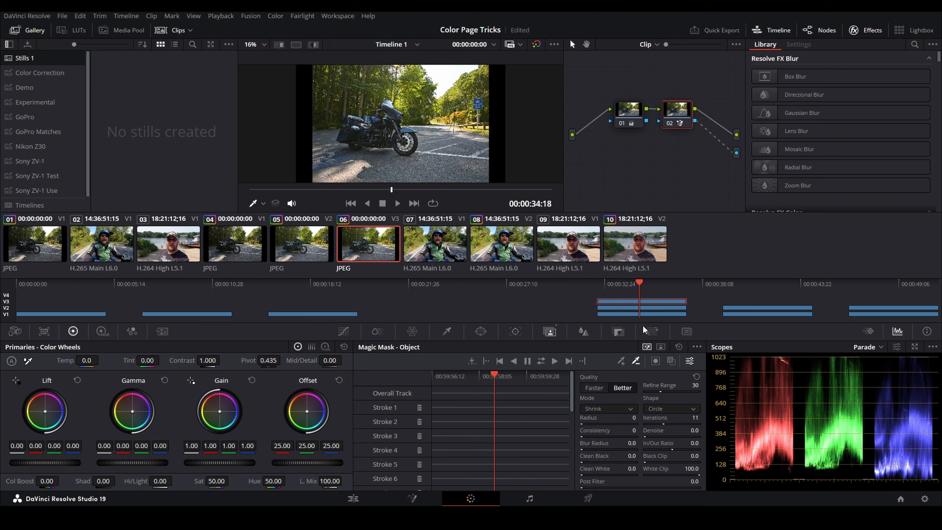
click(52, 314)
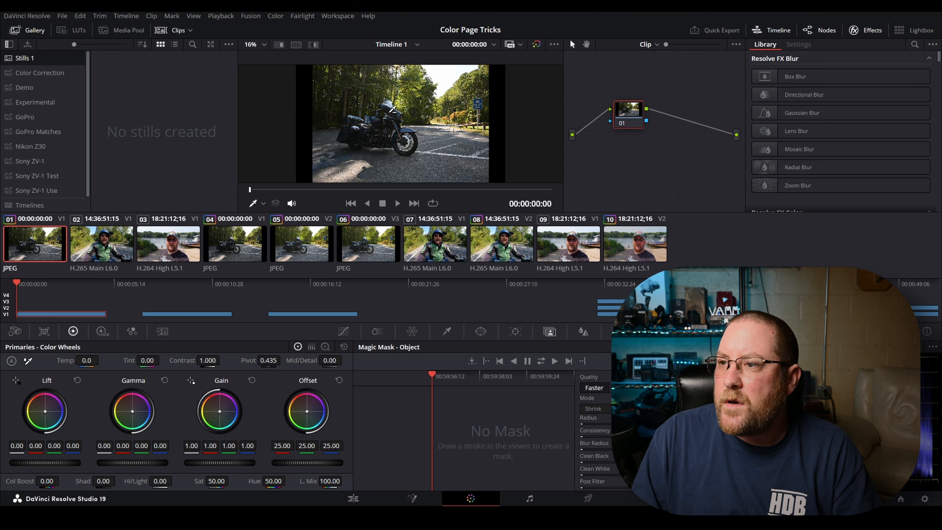
click(771, 30)
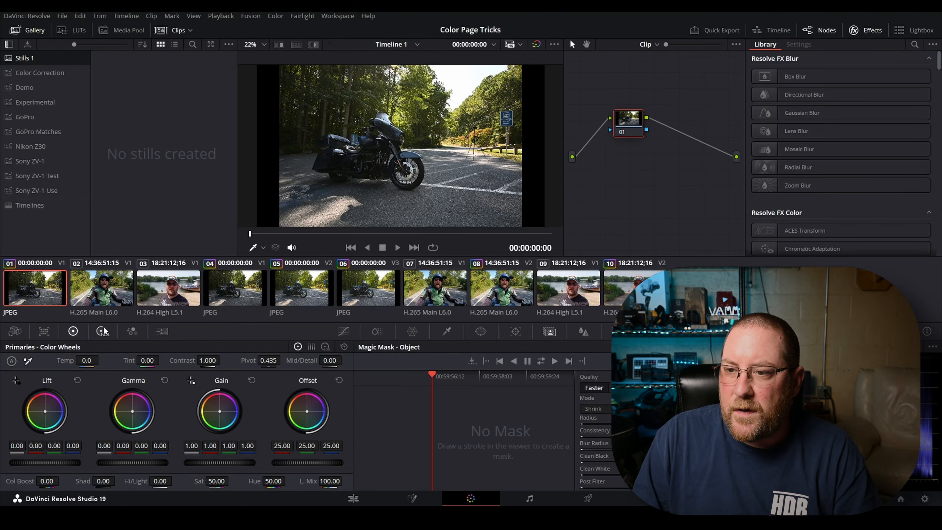
Raise the first motorcycle clip's shadows to 100 in the primaries color wheels, settling on 55.50.
click(103, 331)
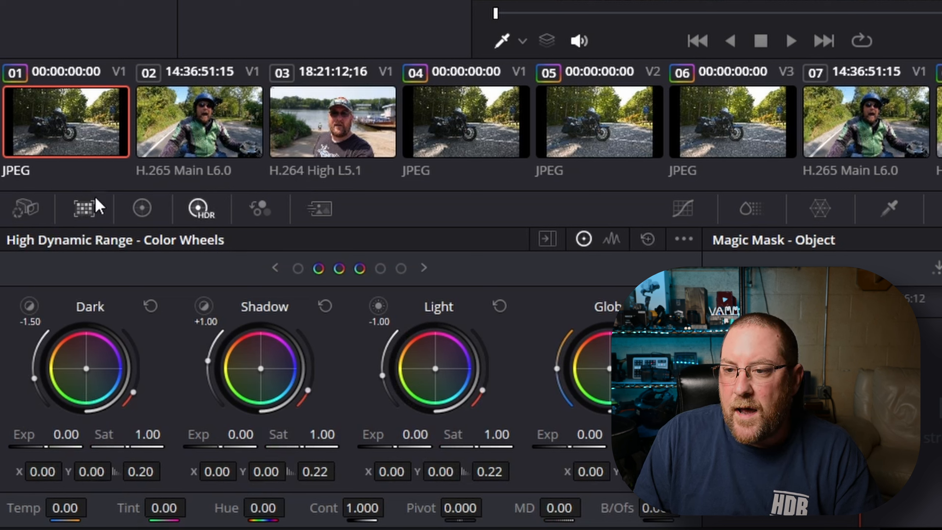
click(134, 210)
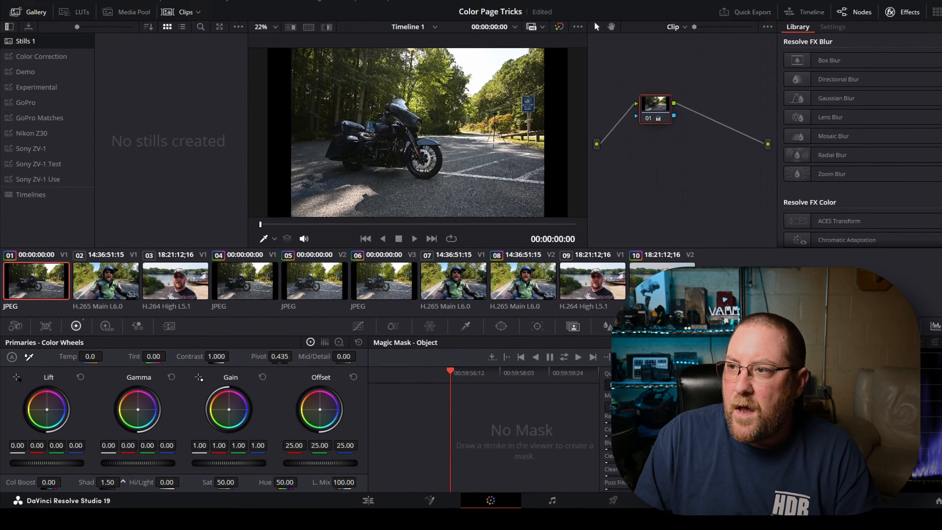
drag(201, 509, 232, 507)
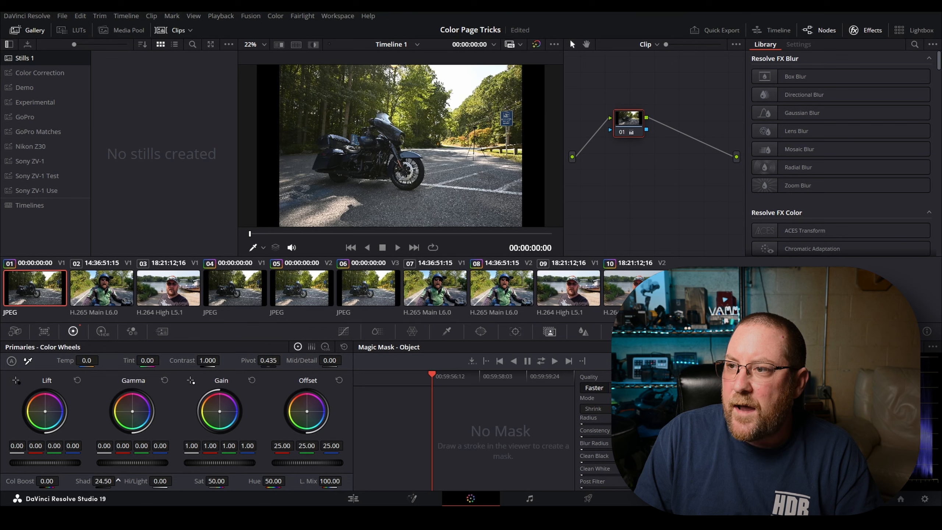
drag(118, 481, 118, 480)
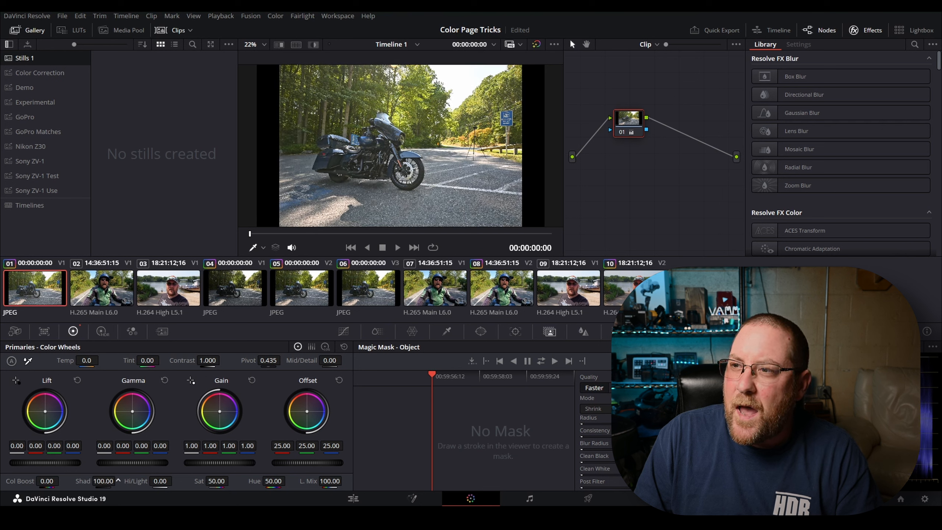
drag(118, 481, 118, 481)
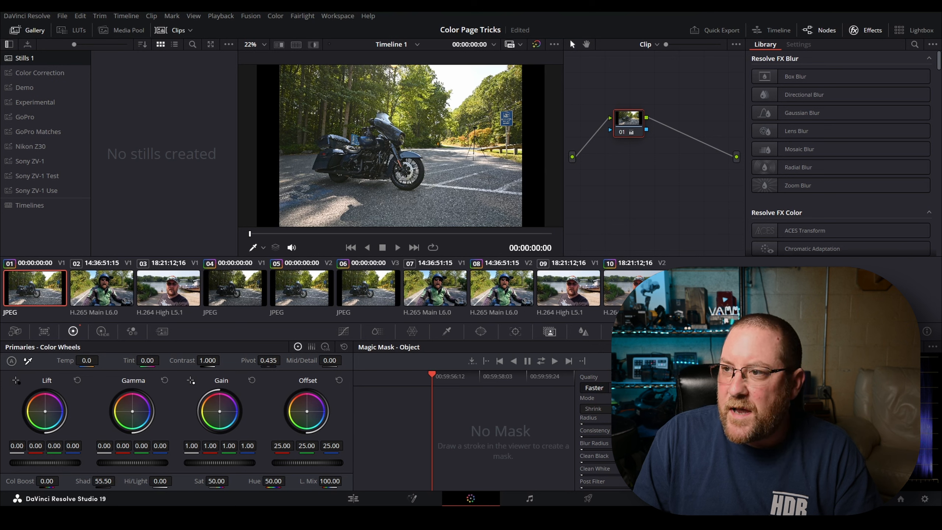
Try the clip's saturation at 85.40 and at 0, and reset both saturation and shadows to their defaults.
drag(217, 481, 251, 481)
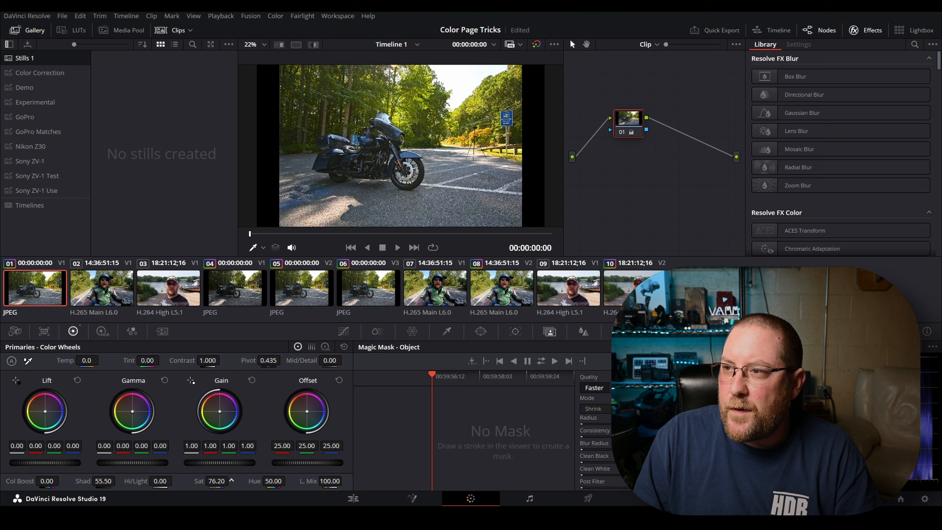
drag(216, 481, 239, 481)
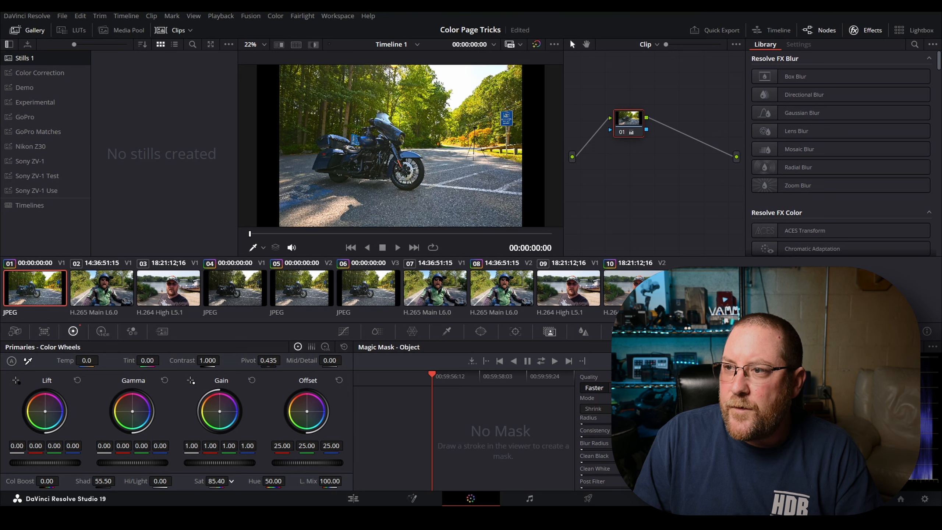
drag(217, 481, 60, 481)
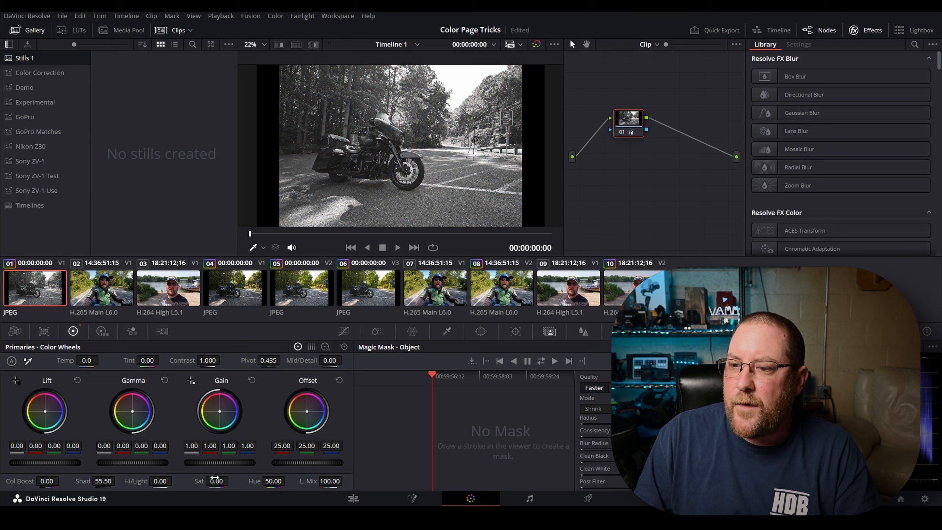
drag(223, 480, 198, 479)
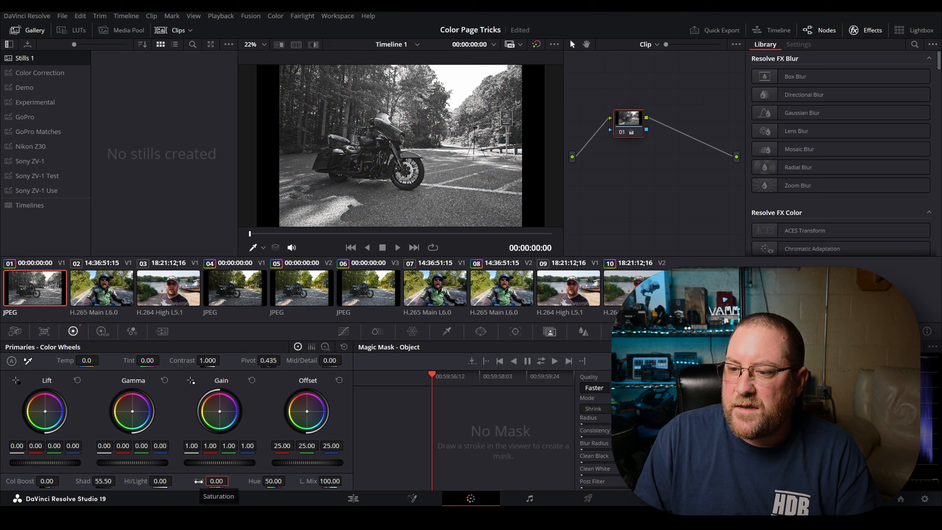
double_click(198, 481)
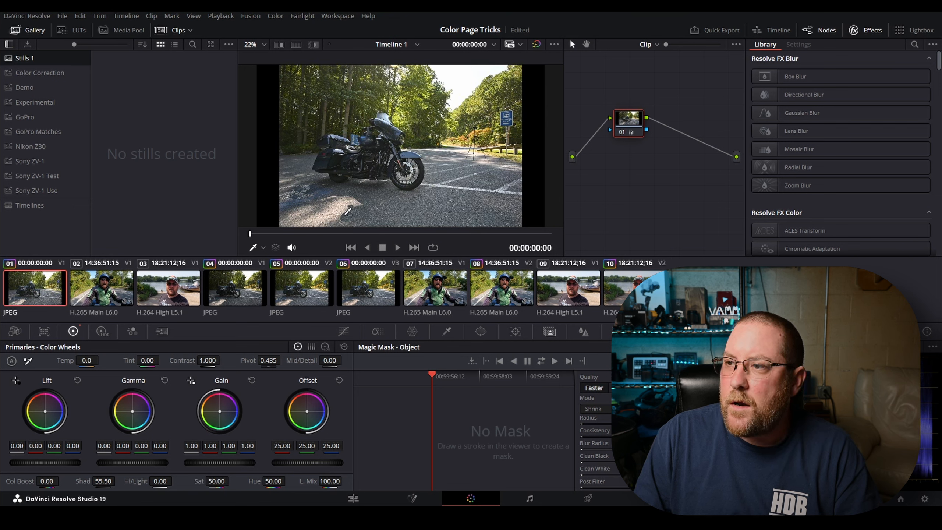
double_click(82, 481)
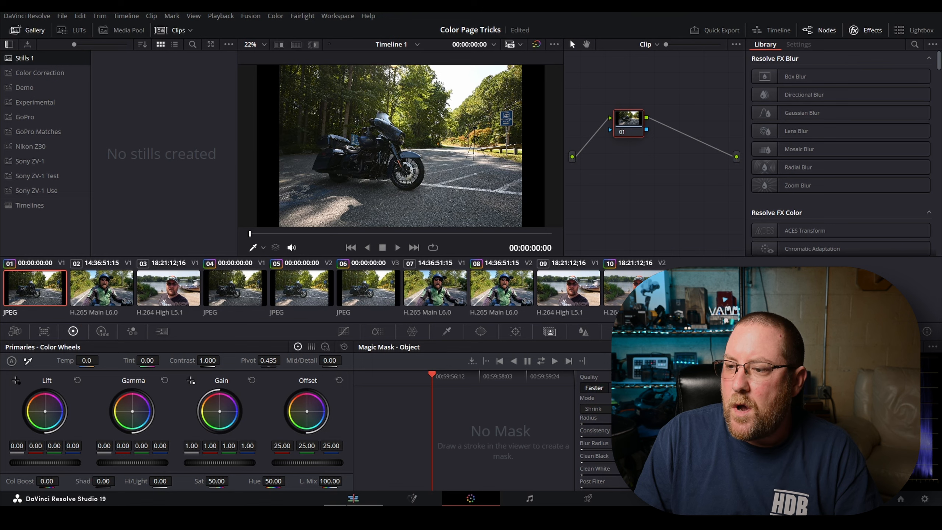
On the Edit page, duplicate the first DSC_1692.JPG clip onto tracks V2 and V3 and disable the V3 copy.
click(353, 498)
click(174, 387)
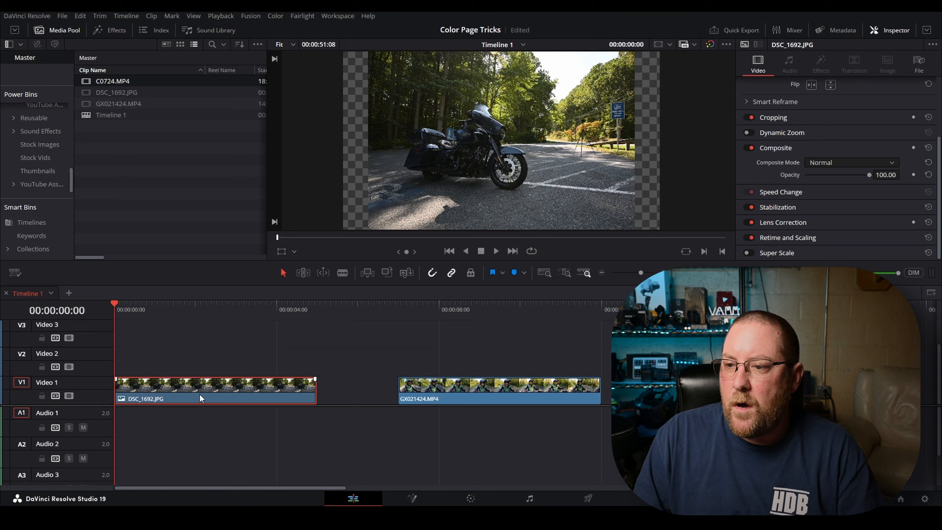
drag(199, 393, 193, 329)
key(d)
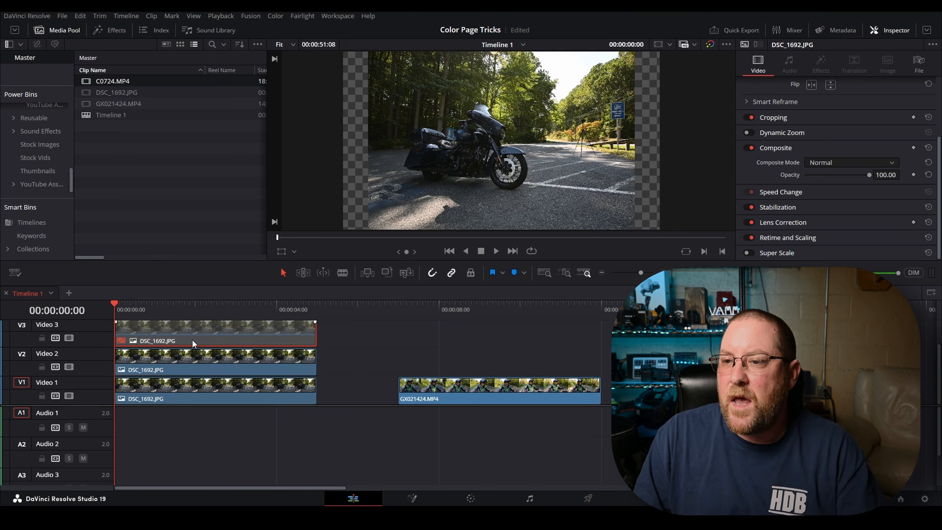
Set the saturation of the V2 motorcycle copy to 20 on the Color page.
click(191, 358)
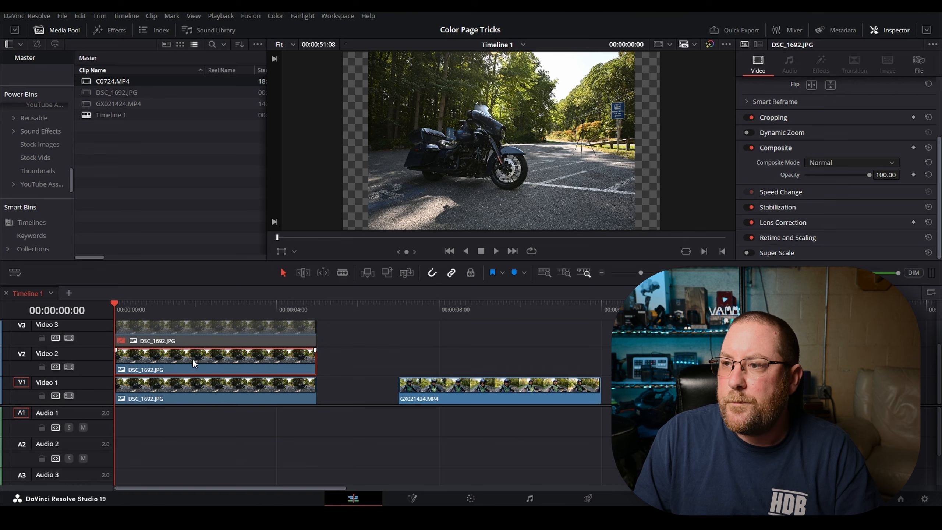
click(471, 498)
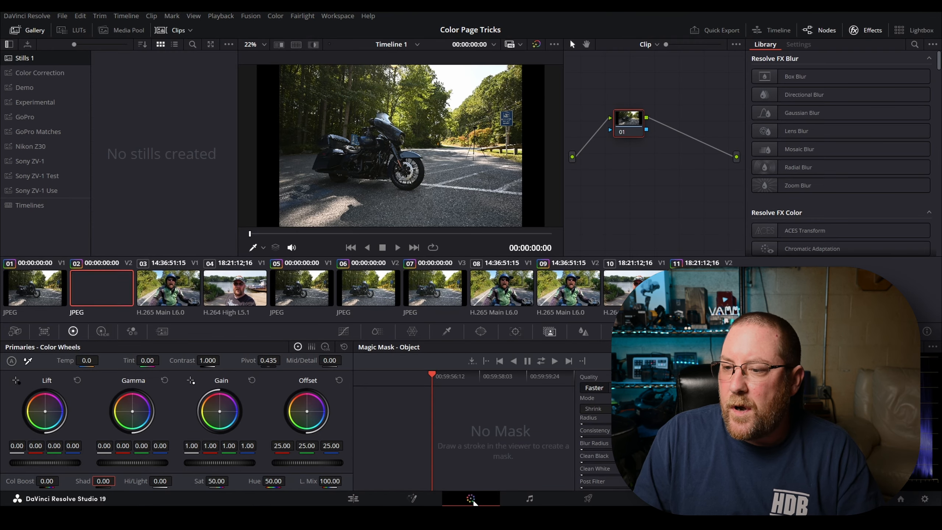
drag(217, 481, 194, 481)
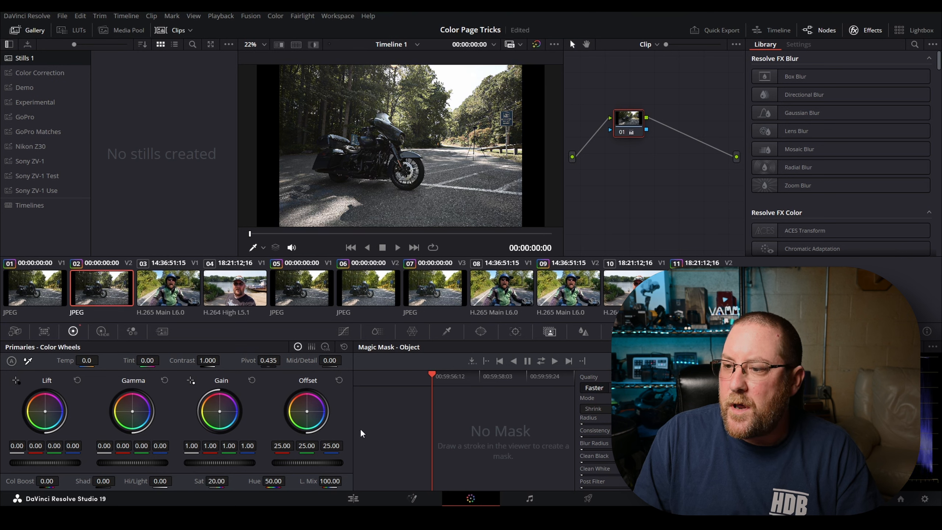
Re-enable the DSC_1692.JPG copy on track V3 of the edit timeline.
click(353, 498)
click(171, 335)
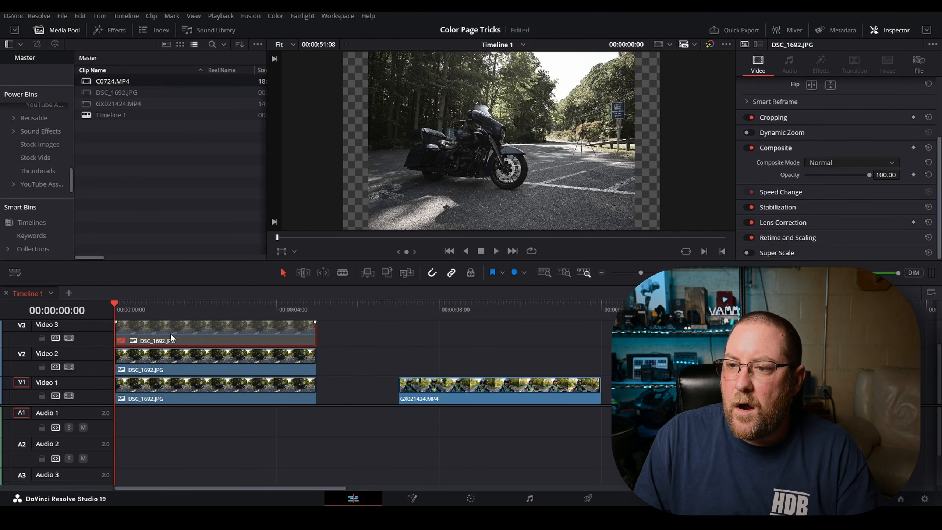
key(d)
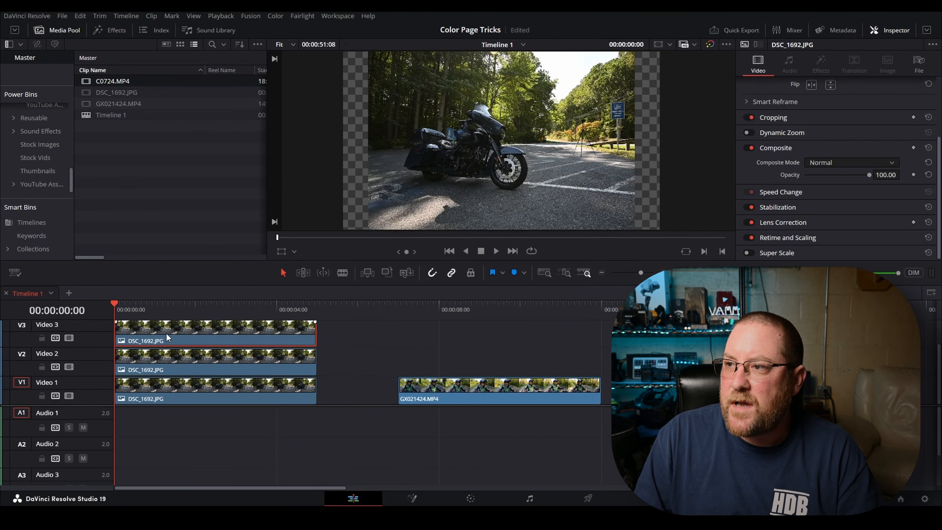
Paint Magic Mask object strokes on the V3 clip until the mask covers the whole motorcycle, including its tank, saddlebags and handlebar.
click(472, 499)
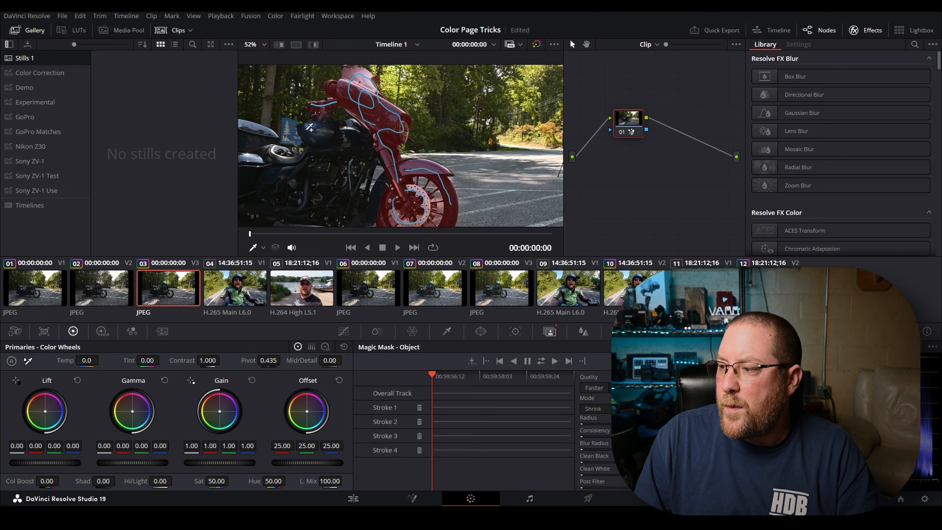
mouse_move(307, 130)
mouse_down()
mouse_move(356, 136)
mouse_move(259, 179)
mouse_up()
drag(282, 142, 365, 114)
scroll(412, 208, up, 5)
drag(478, 141, 479, 147)
drag(432, 200, 426, 201)
drag(381, 200, 374, 198)
drag(357, 150, 354, 161)
scroll(421, 137, up, 3)
scroll(427, 93, down, 1)
scroll(415, 119, down, 3)
scroll(401, 136, up, 3)
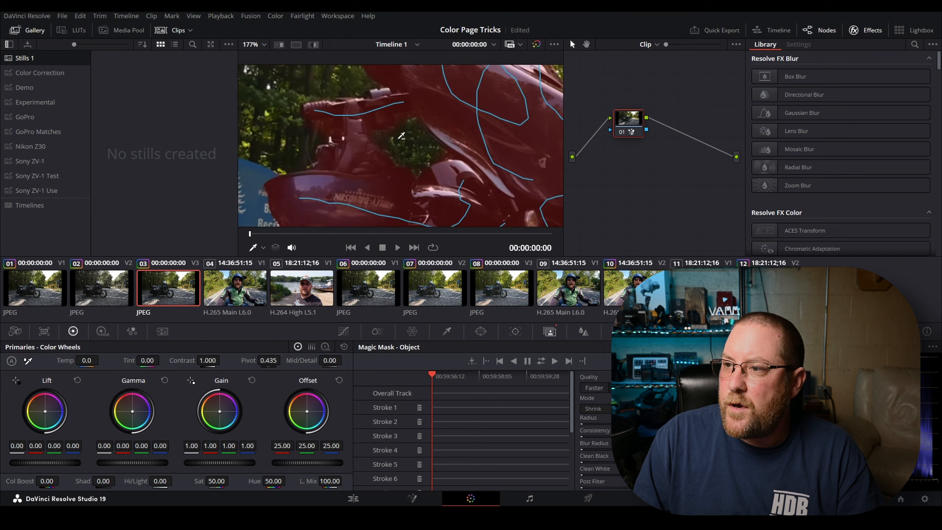
Add an alpha output to the V3 clip's node graph and connect node 01's motorcycle mask to it.
scroll(325, 193, down, 6)
right_click(692, 165)
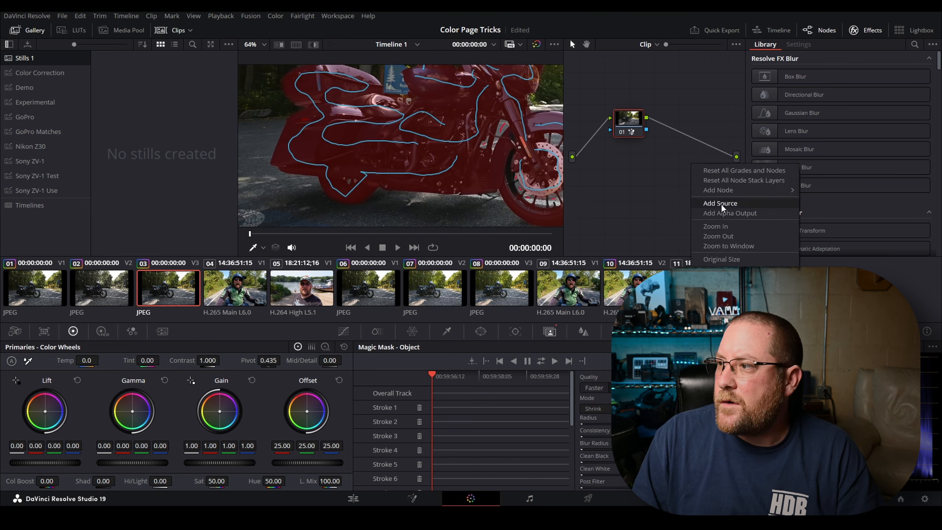
click(720, 203)
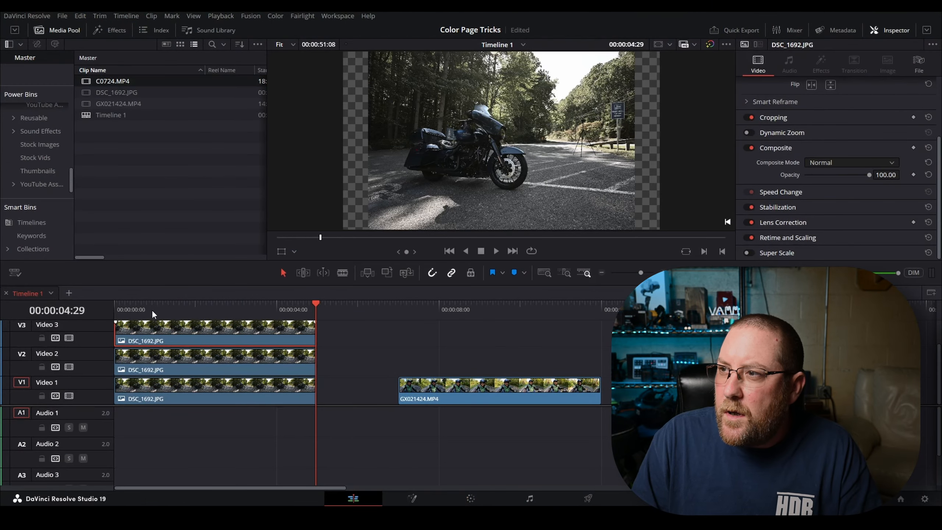
Check the layered motorcycle composite full screen from about one second into the edit timeline.
click(162, 313)
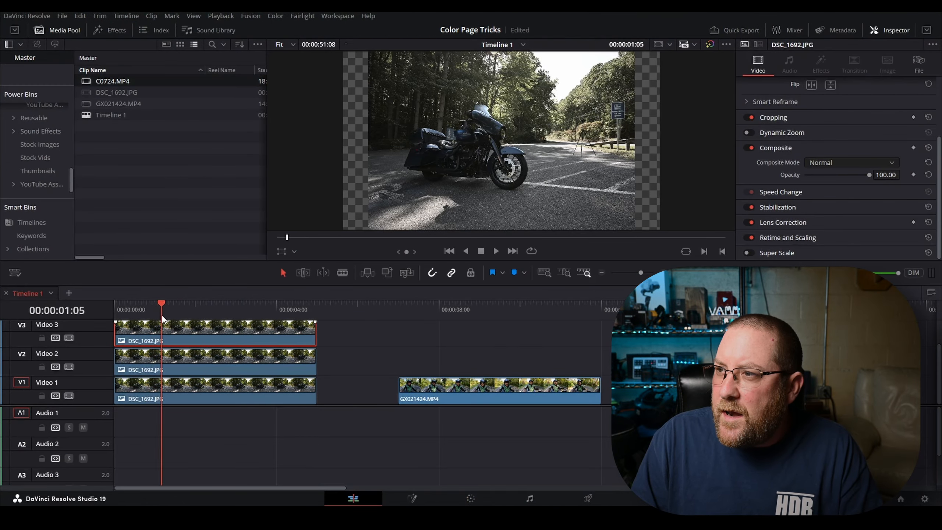
key(p)
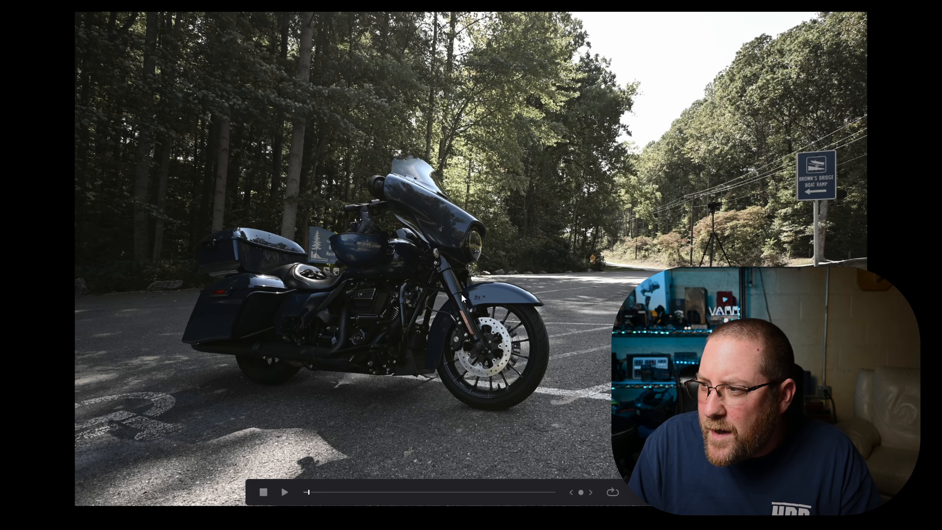
key(p)
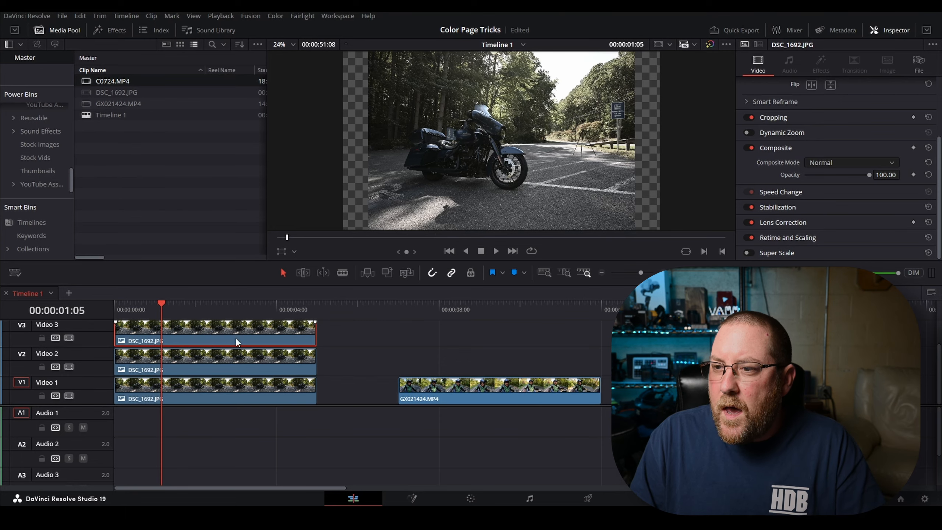
Track the motorcycle's Magic Mask in both directions through the top clip on the Color page.
scroll(226, 338, up, 1)
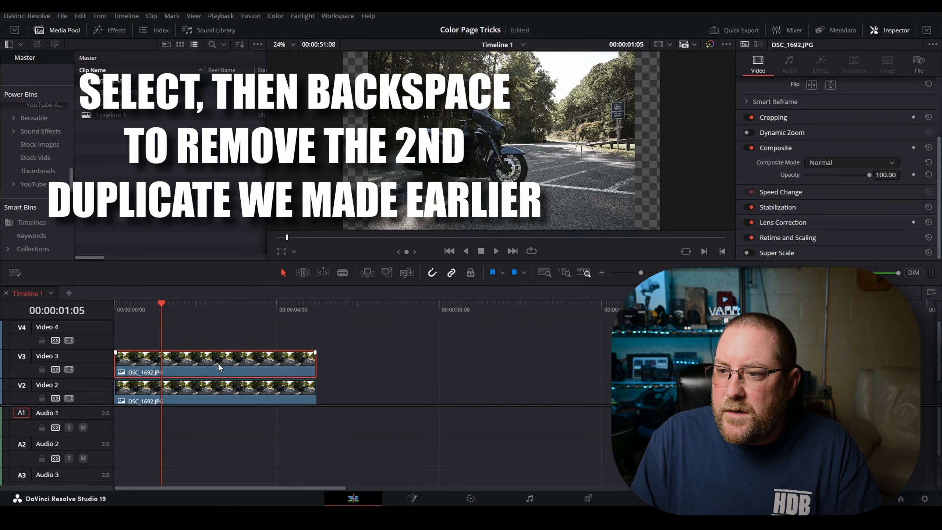
scroll(218, 362, down, 1)
click(470, 498)
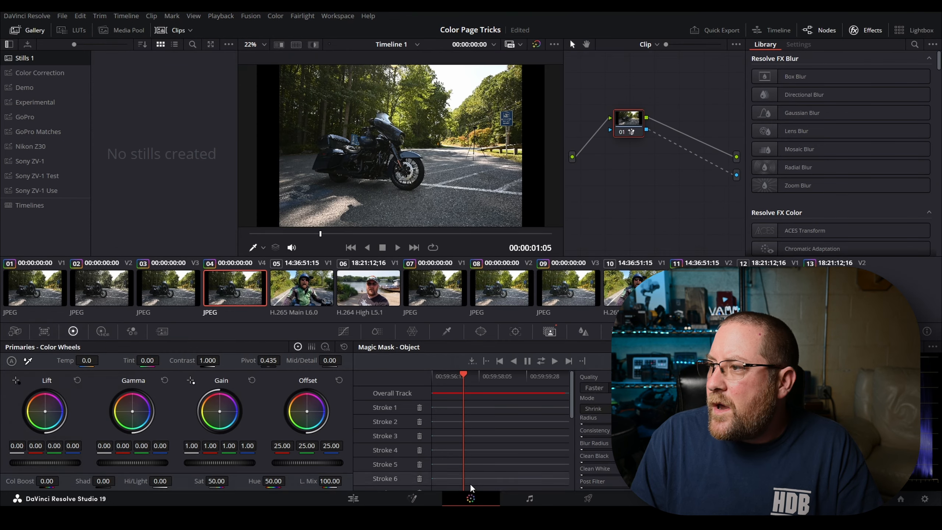
click(541, 361)
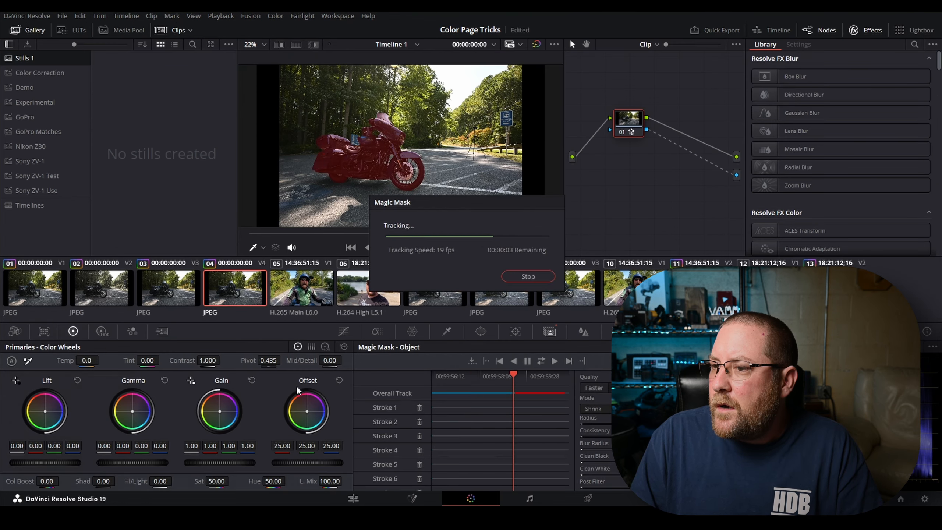
Set the top V4 motorcycle clip's composite mode to Screen and its opacity to 74.40 on the Edit page.
click(354, 498)
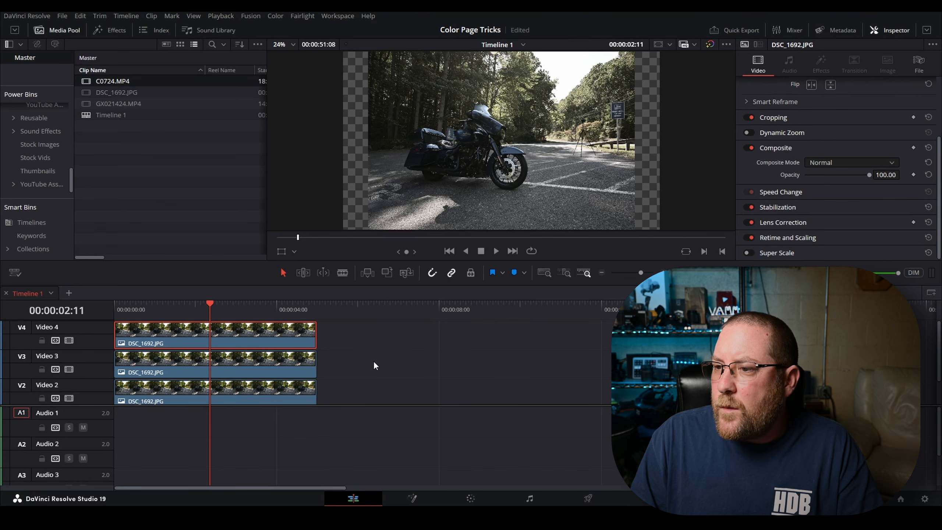
click(840, 162)
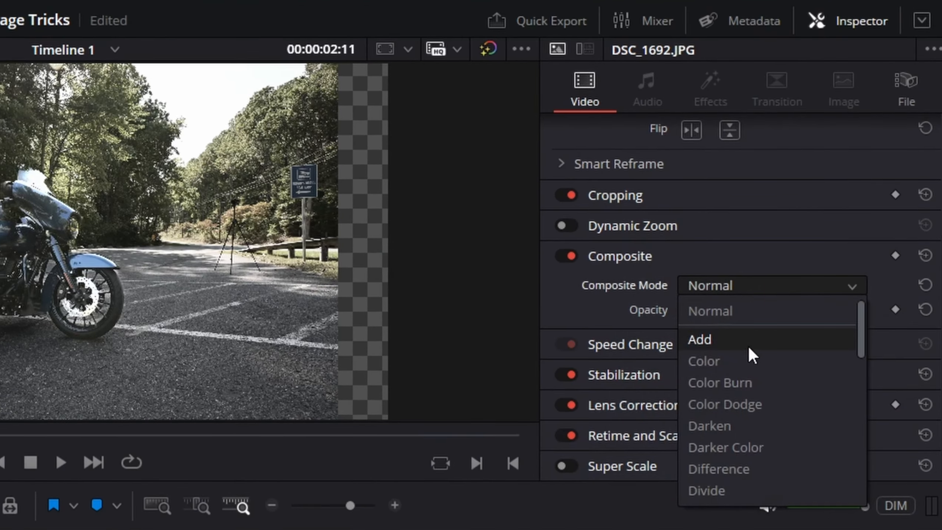
scroll(751, 344, down, 1)
scroll(751, 337, up, 1)
click(746, 279)
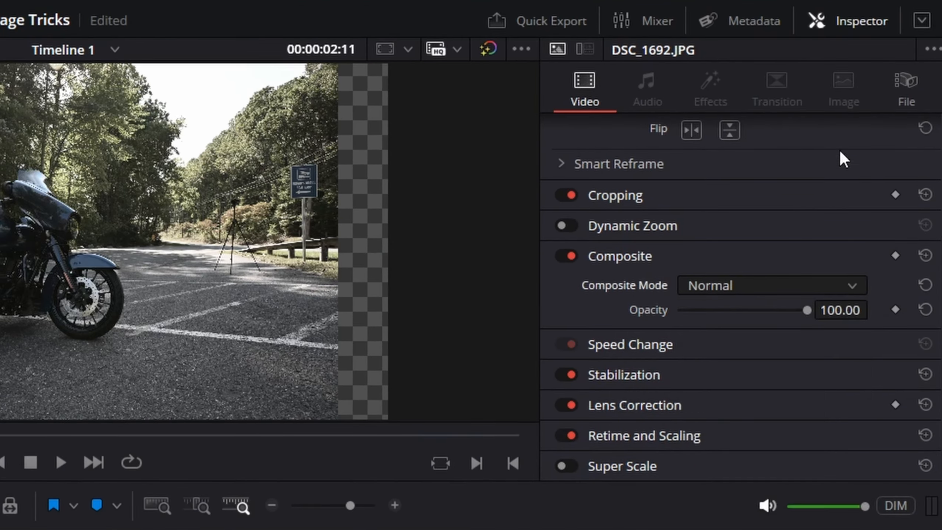
click(872, 21)
click(872, 21)
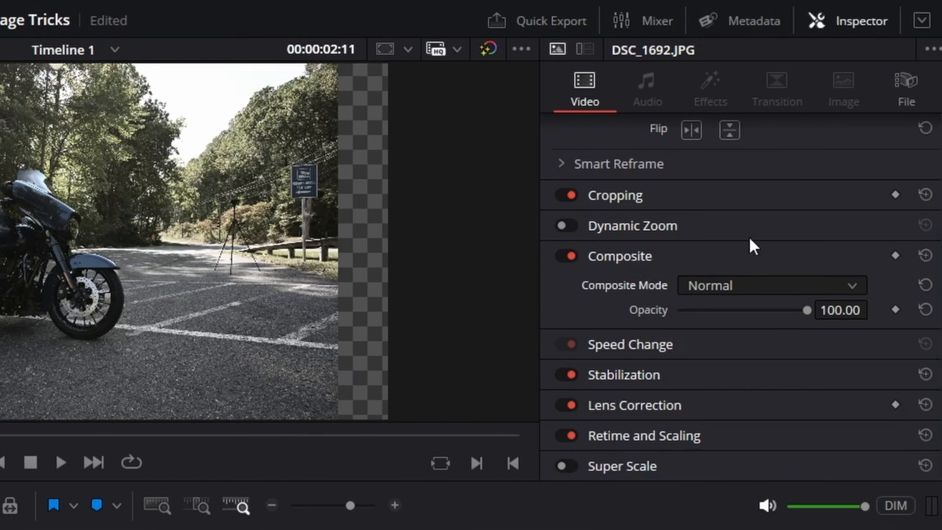
click(728, 284)
scroll(733, 390, down, 5)
scroll(729, 386, down, 2)
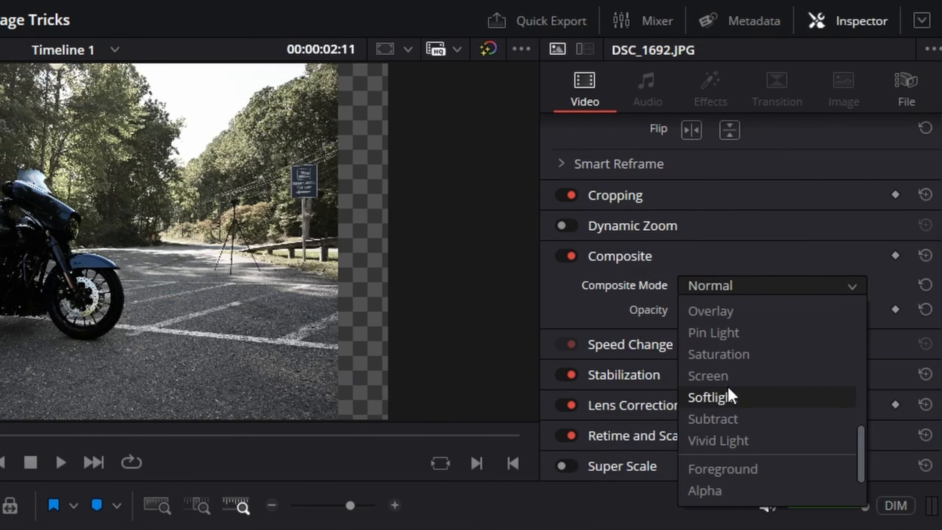
click(725, 375)
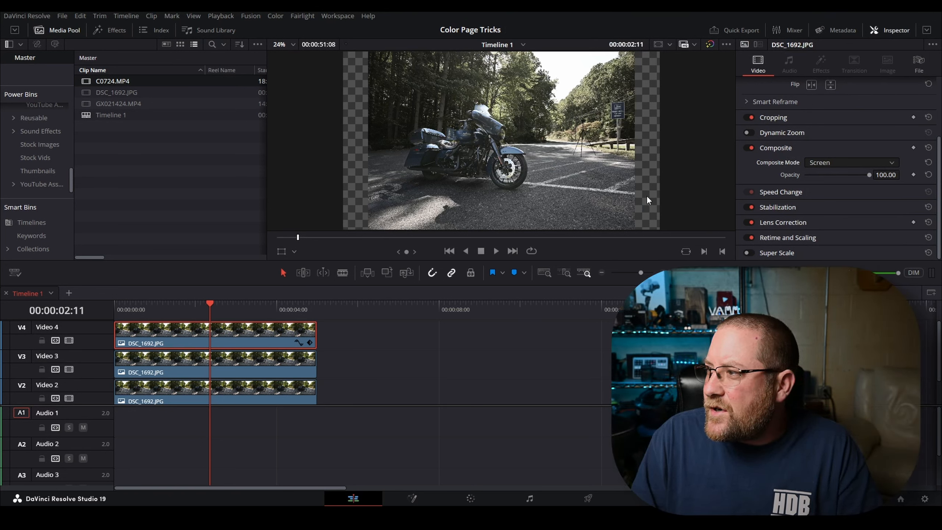
drag(885, 175, 870, 174)
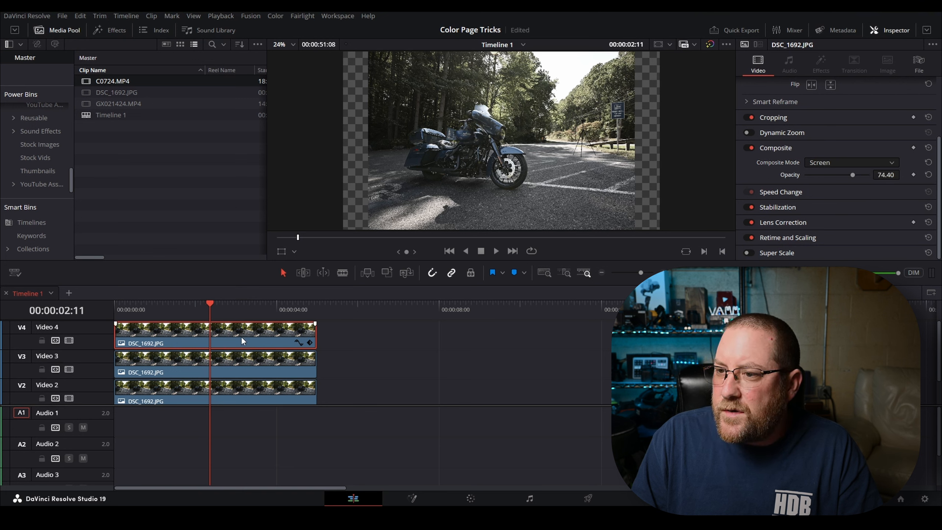
Show the mini timeline on the Color page and select the motorcycle clip on V3 in it.
click(230, 360)
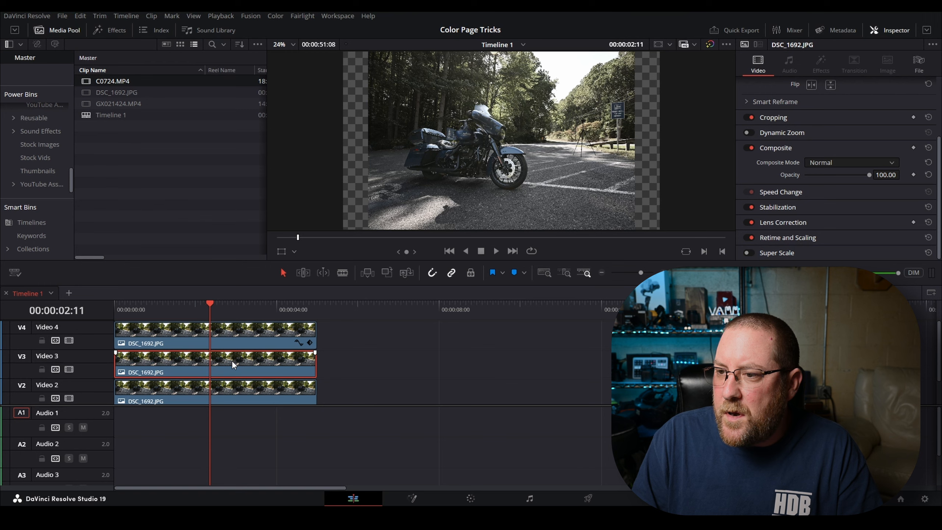
click(470, 498)
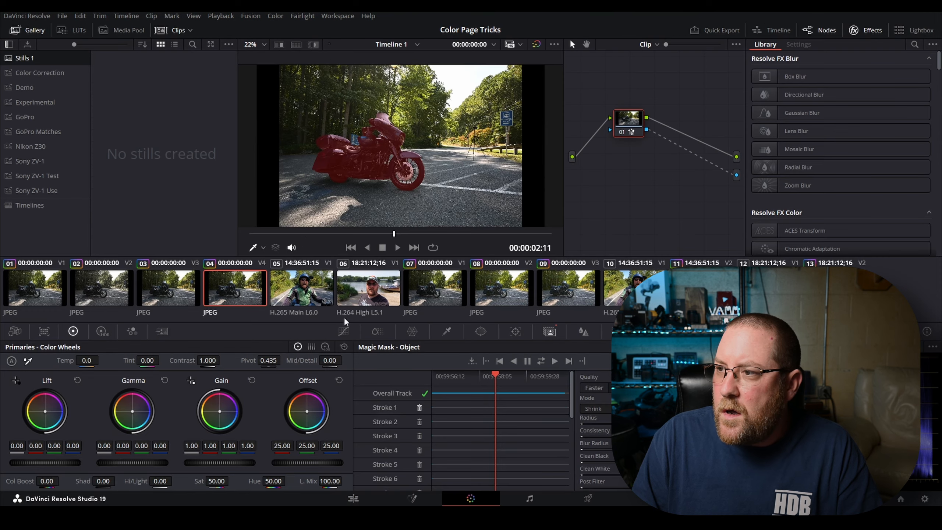
click(774, 30)
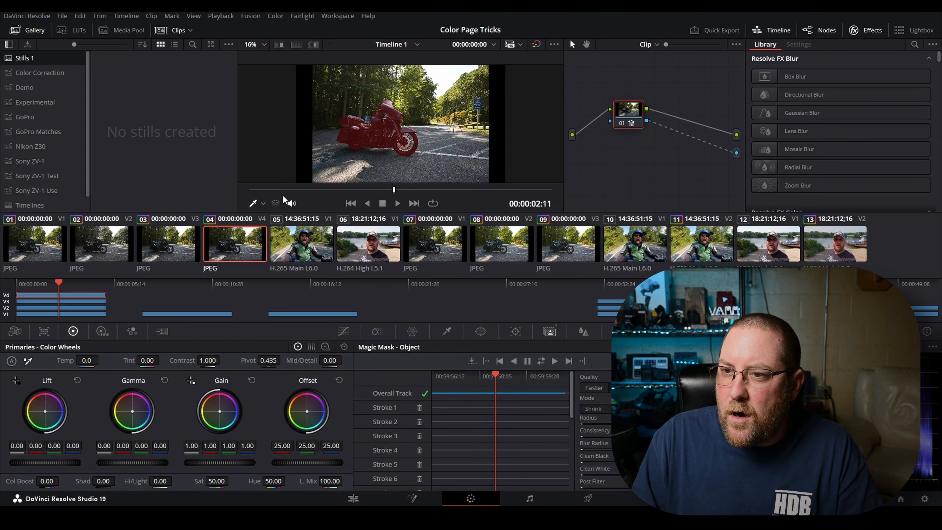
click(86, 301)
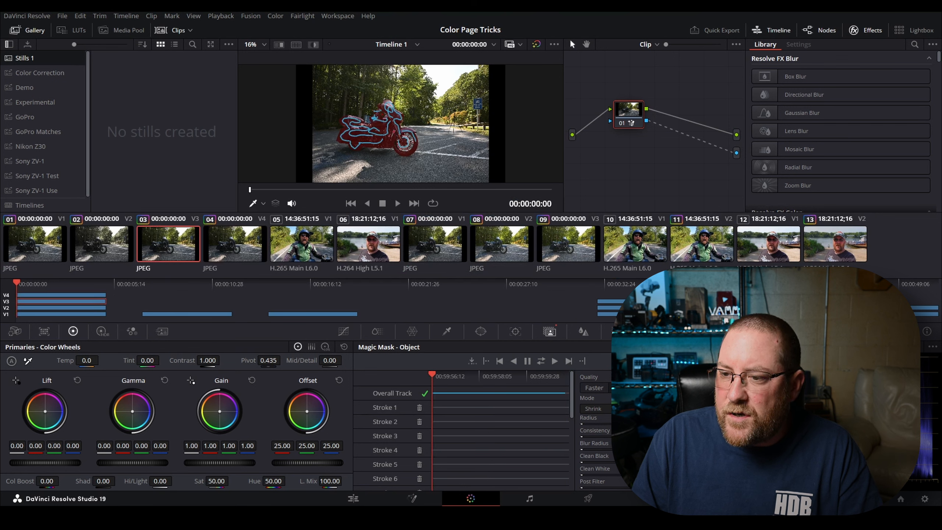
Open the GX021424.MP4 clip from its start on the Color page with the mini timeline hidden, and set its shadows to 40.
click(352, 504)
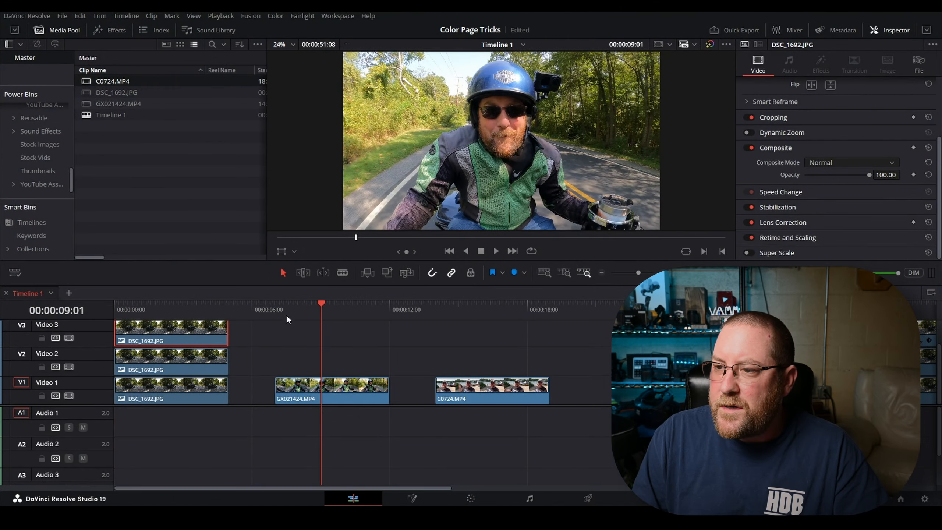
click(276, 308)
click(337, 396)
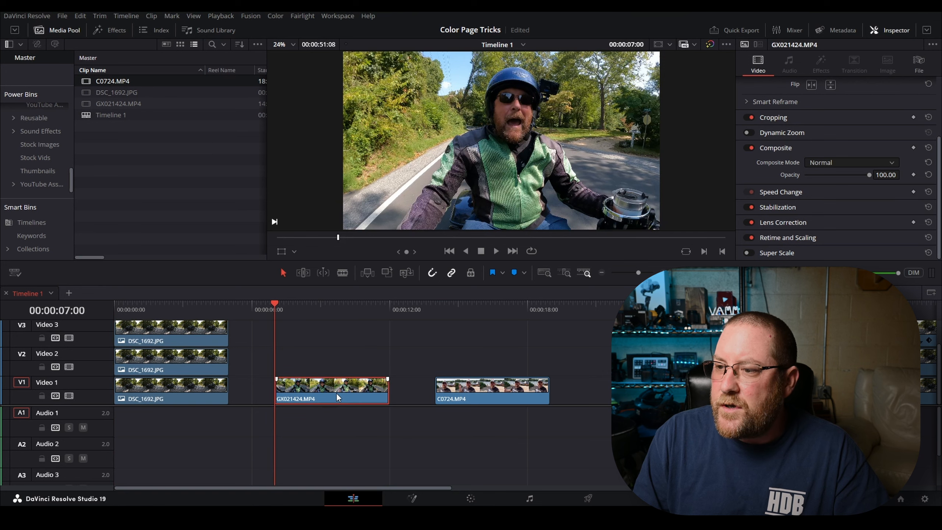
click(470, 498)
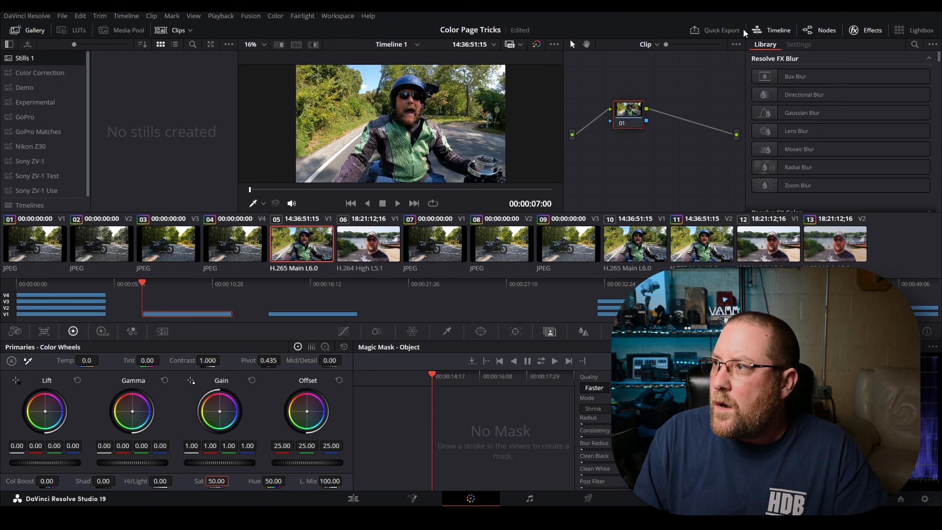
click(771, 30)
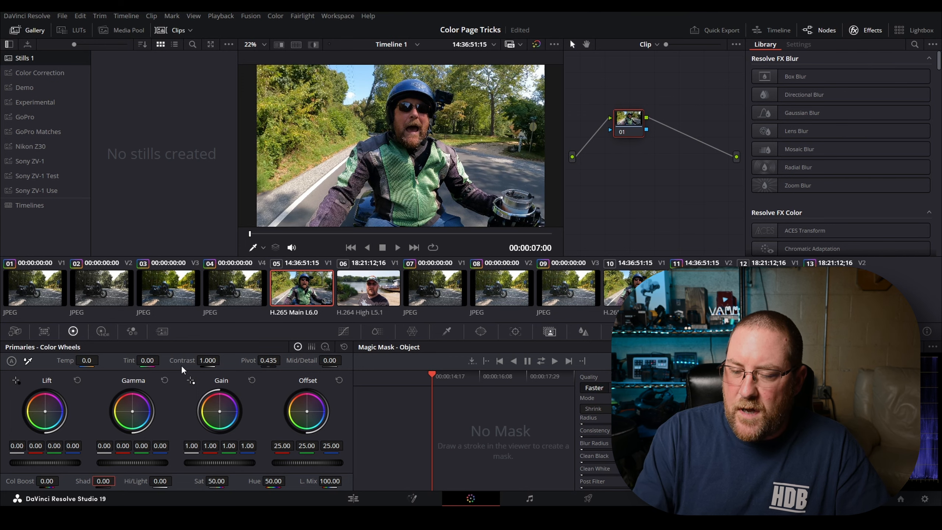
key(Return)
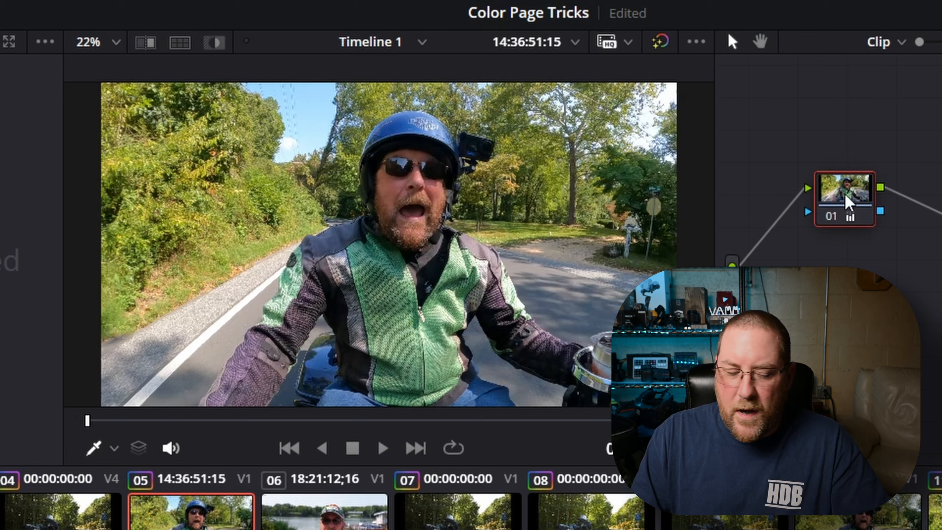
Compare the first frame of the rider clip with node 01 bypassed and enabled.
key(ctrl+d)
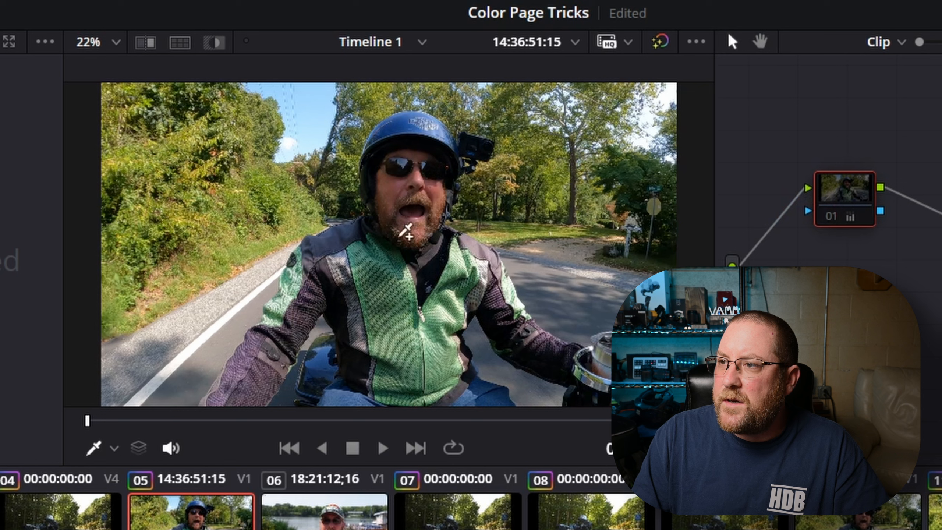
key(ctrl+d)
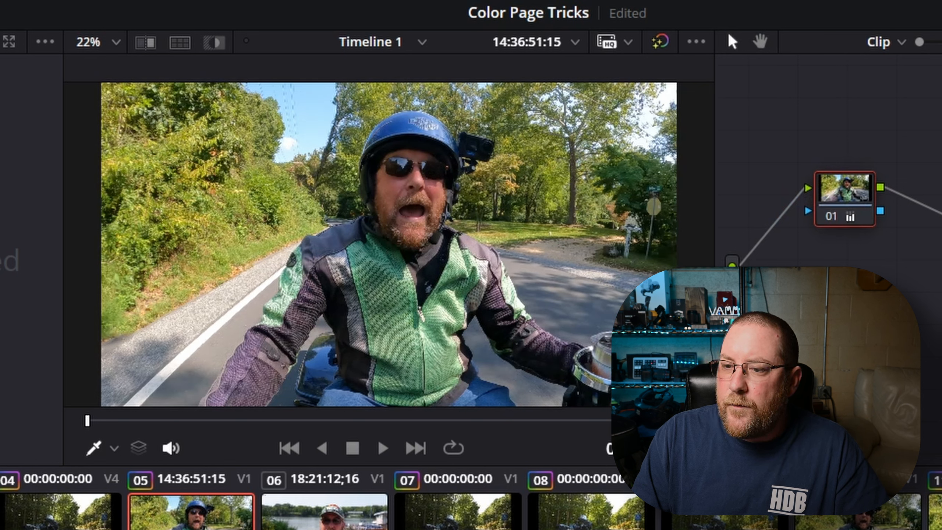
key(ctrl+z)
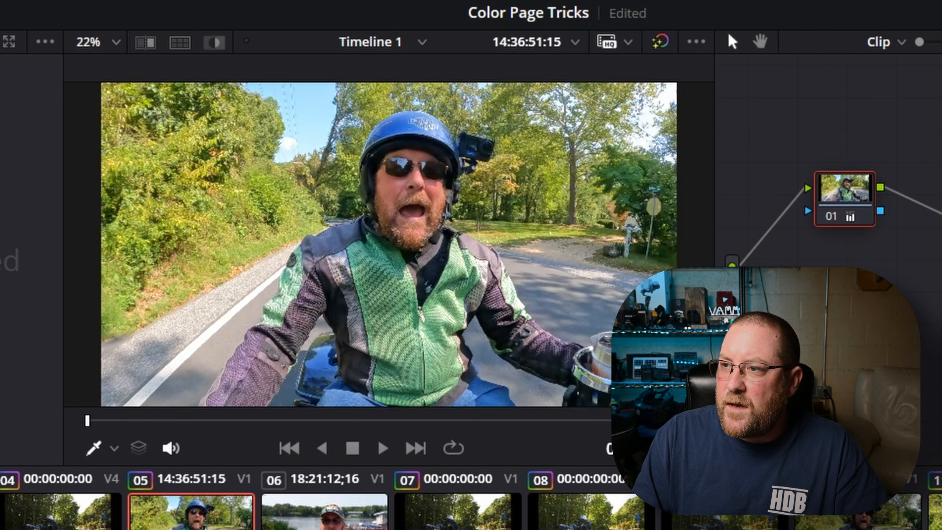
key(ctrl+shift+z)
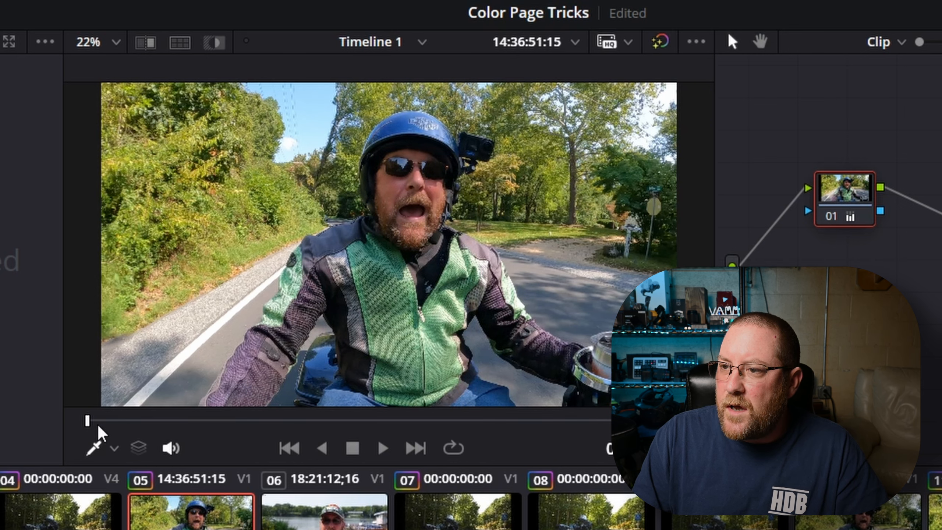
Compare node 01's shadow adjustment off and on near source timecode 14:36:54:29, leaving the node enabled.
drag(107, 426, 511, 441)
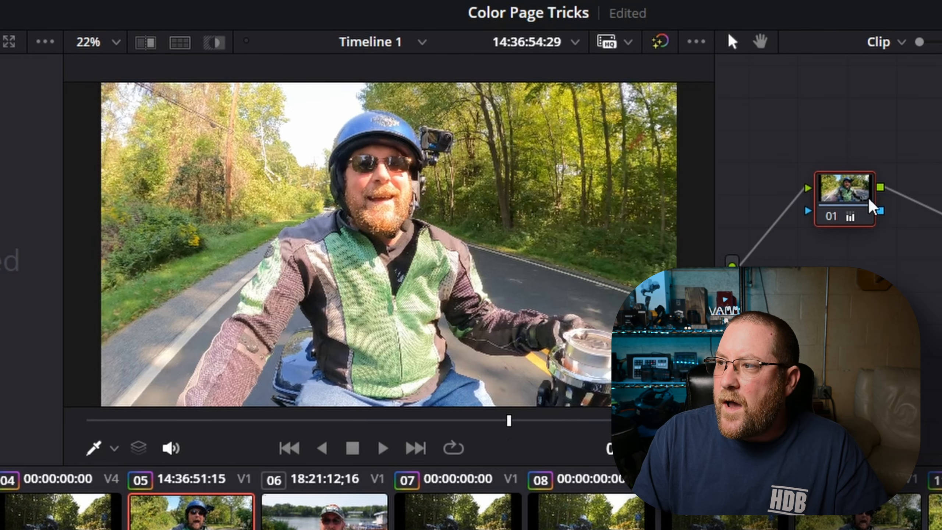
click(838, 217)
click(838, 218)
click(837, 220)
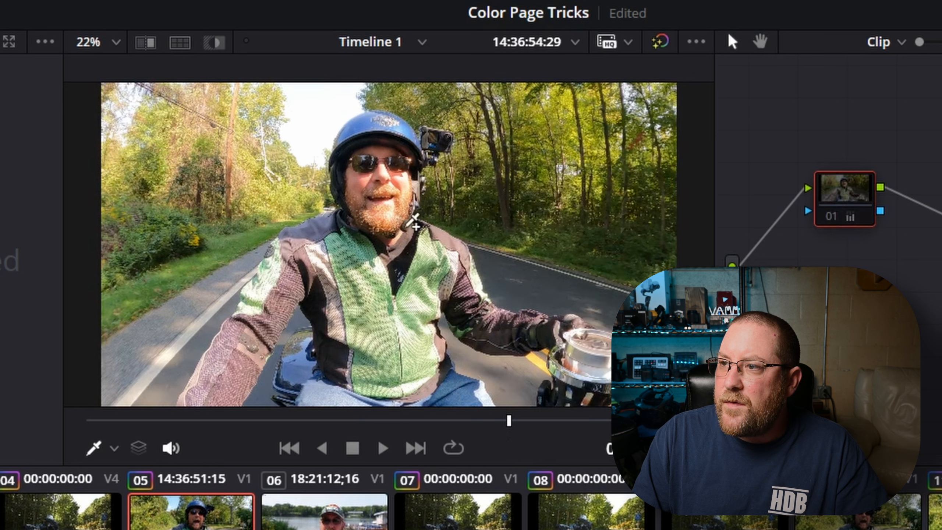
key(ctrl+d)
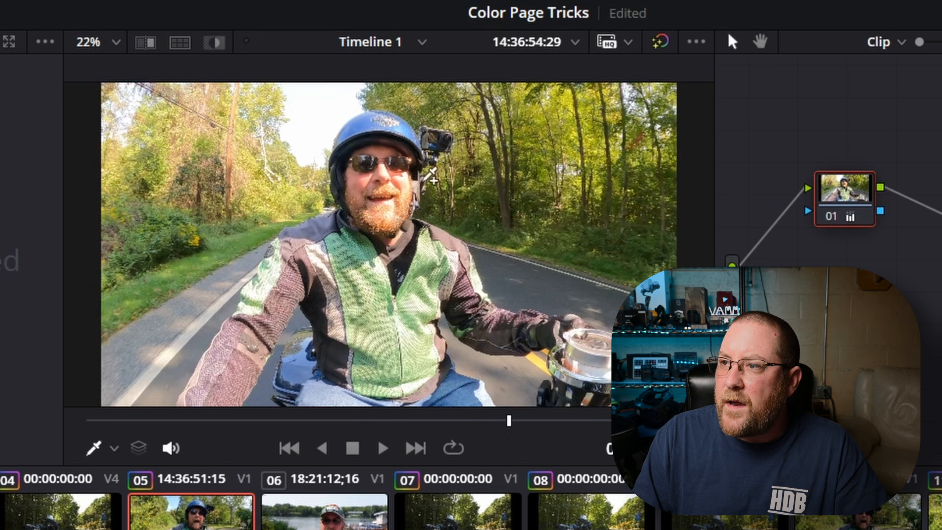
key(ctrl+d)
key(ctrl+d)
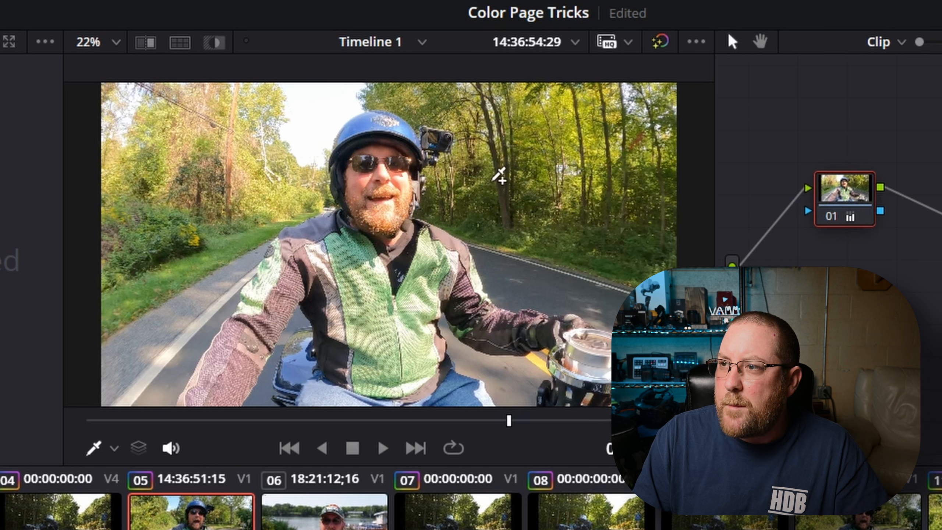
key(ctrl+d)
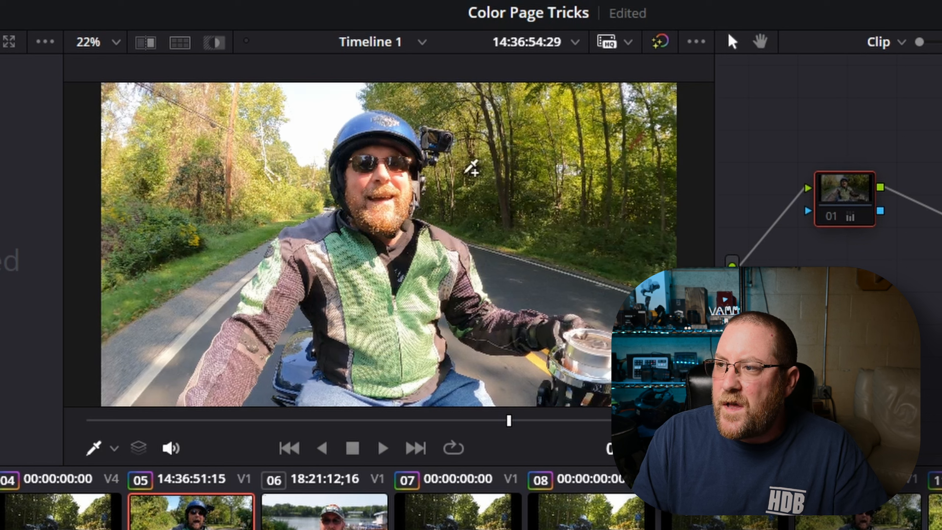
key(ctrl+d)
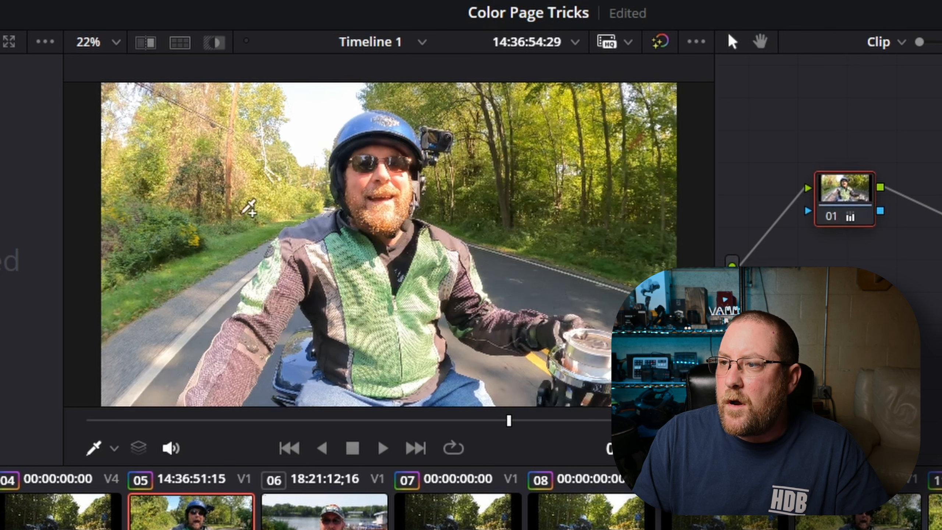
key(ctrl+d)
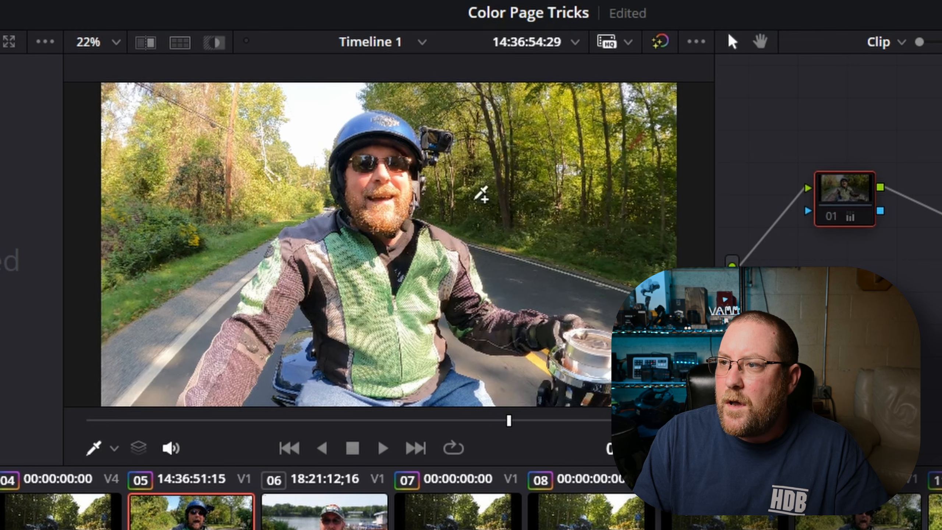
key(ctrl+d)
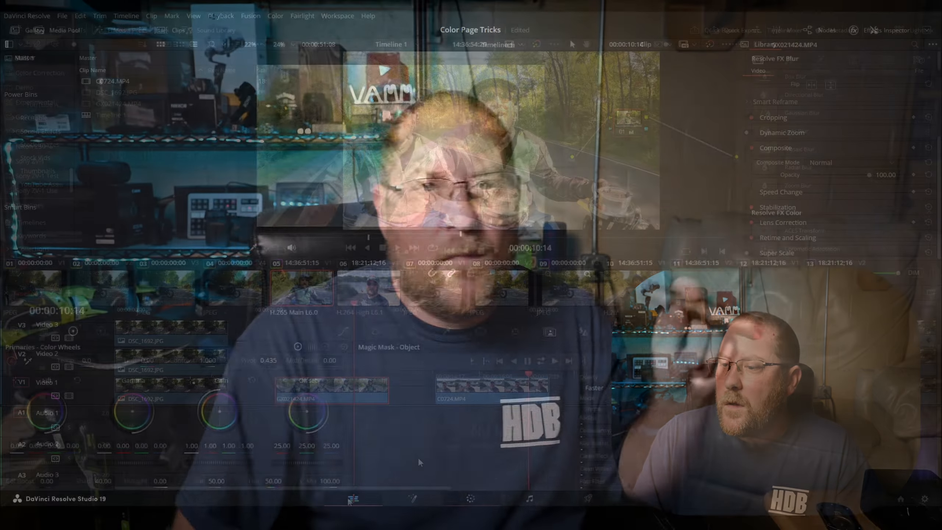